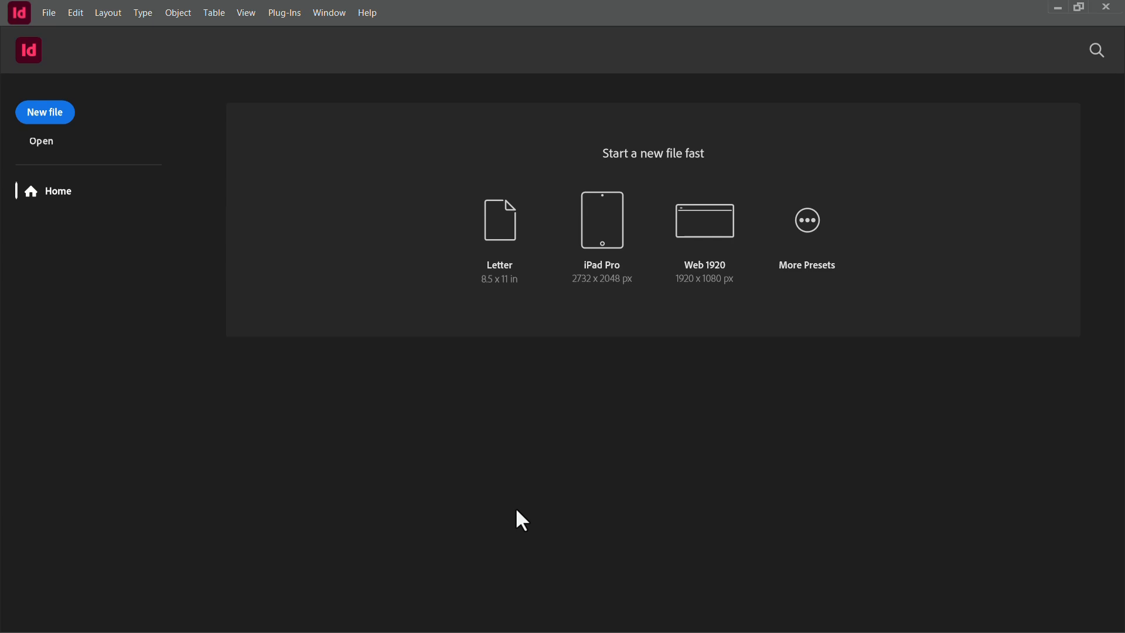
Step: Start a new document from the A4 print preset, keeping Picas as the units
click(59, 113)
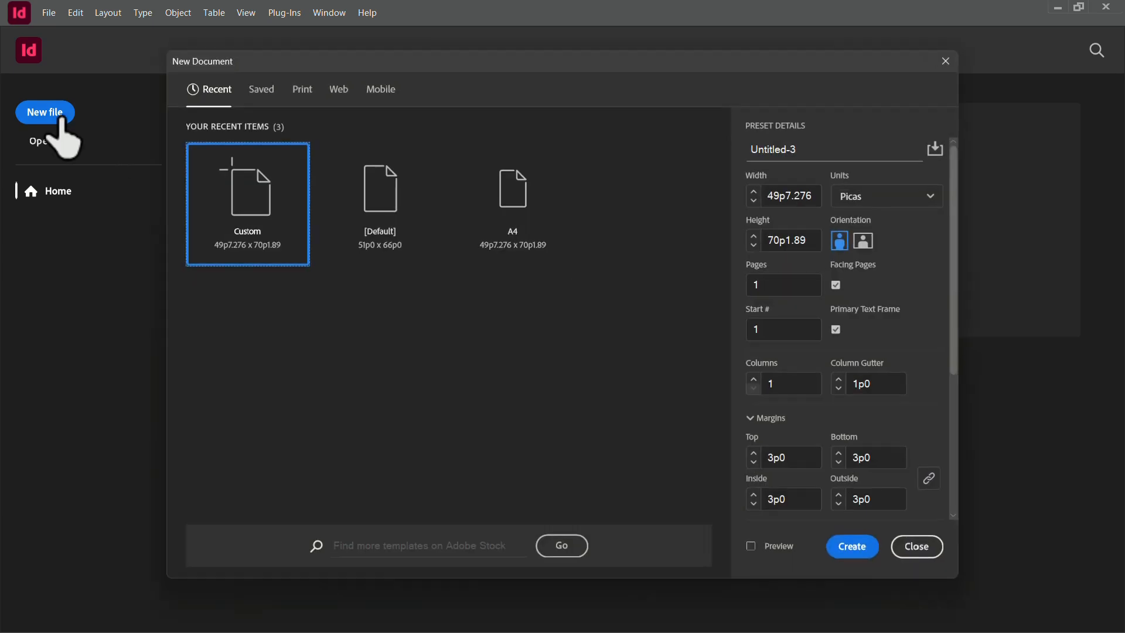
click(380, 89)
click(342, 92)
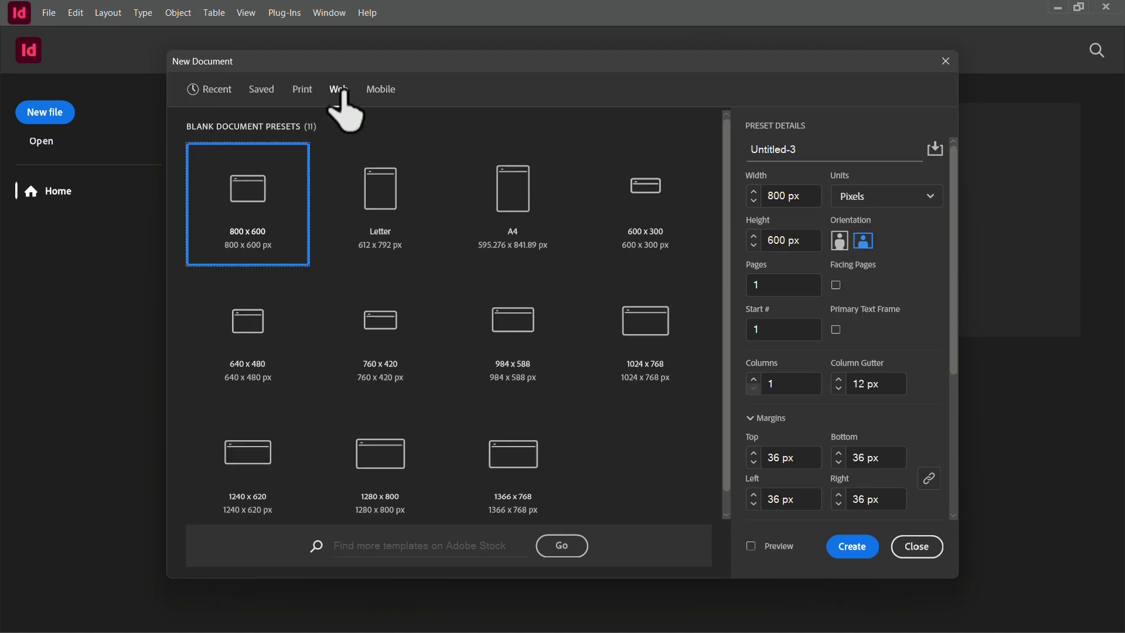
click(302, 91)
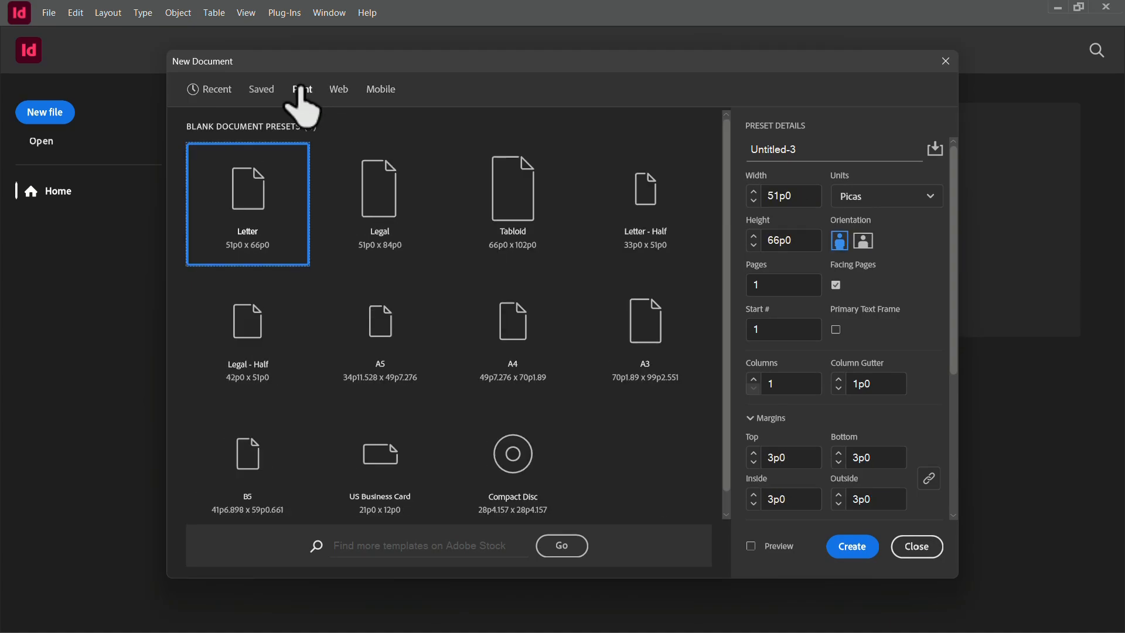
click(510, 296)
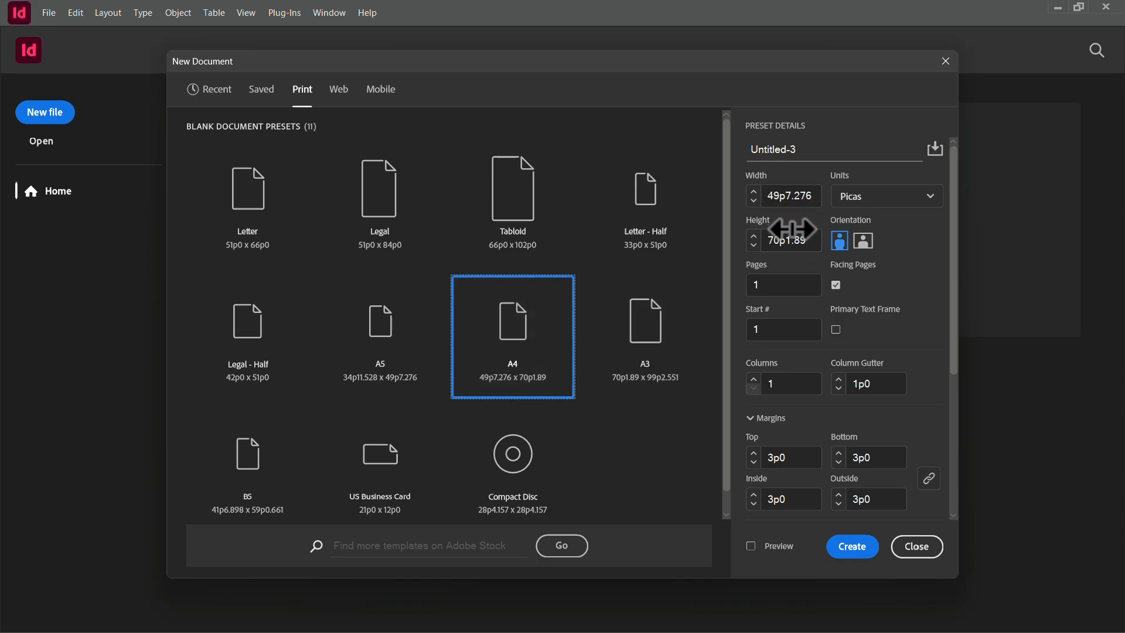
click(886, 199)
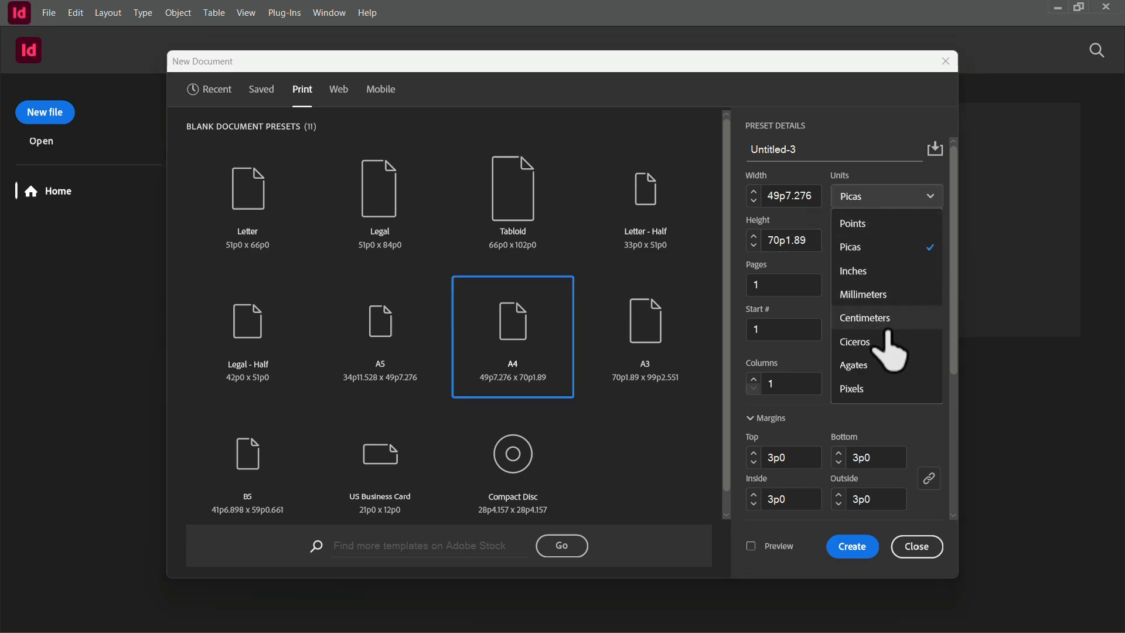
click(878, 247)
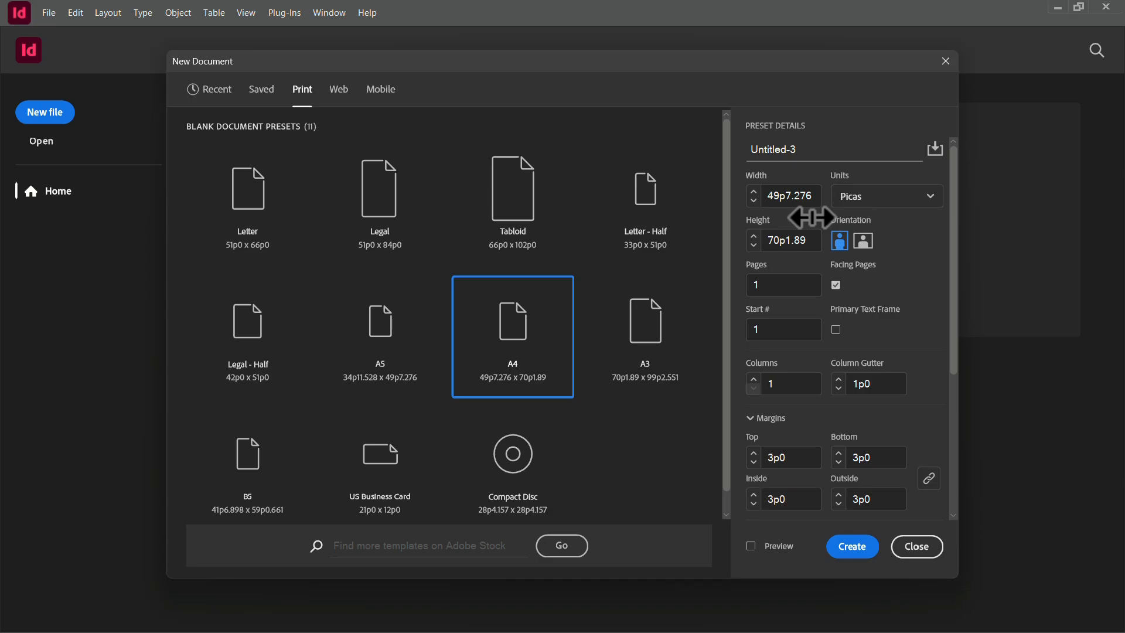
Step: Set the new document to 5 pages with a primary text frame and create it
click(818, 277)
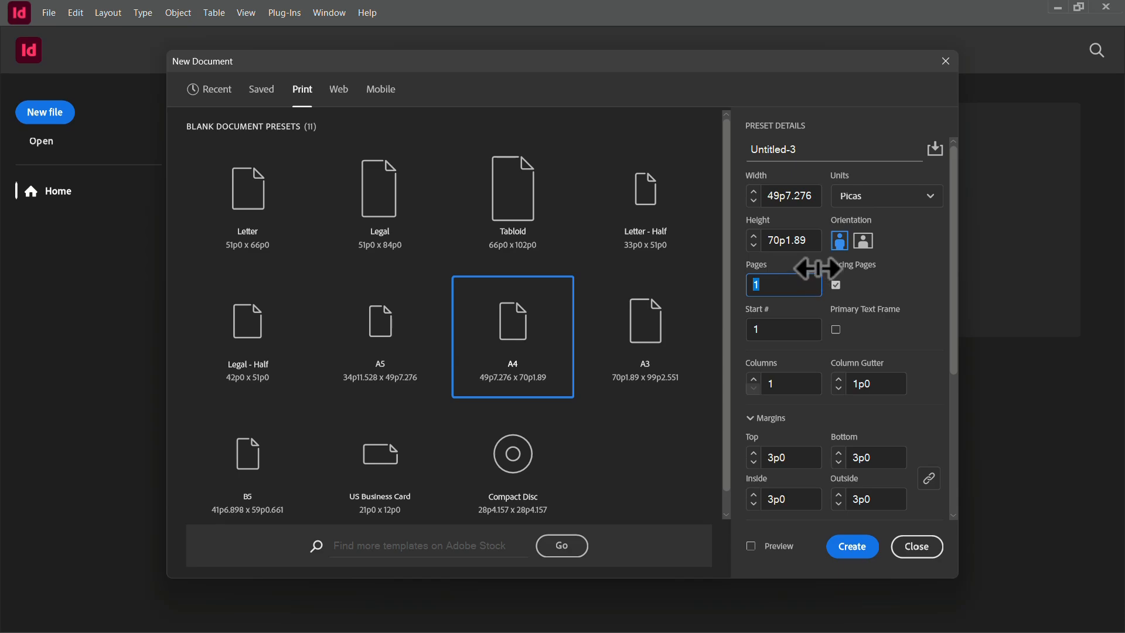
text(5)
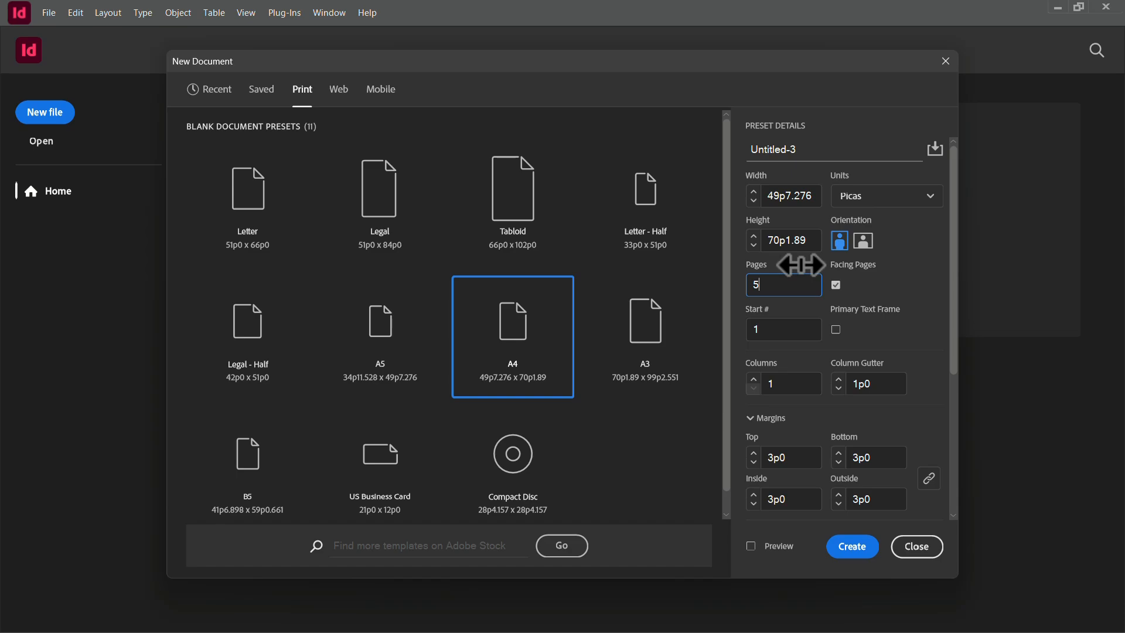
click(836, 329)
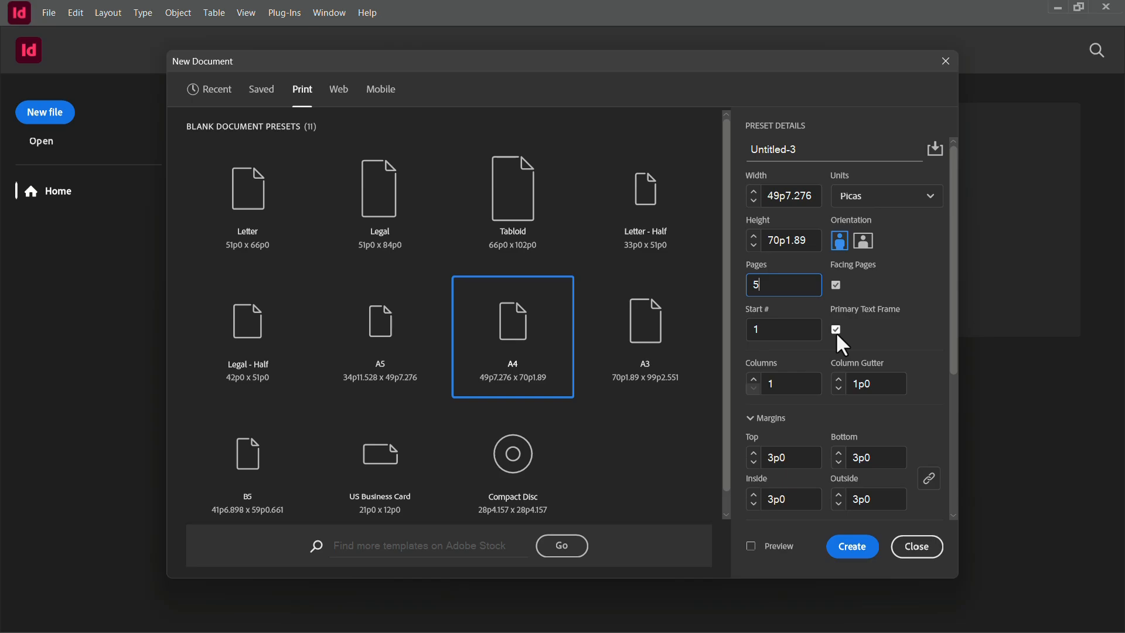
click(865, 553)
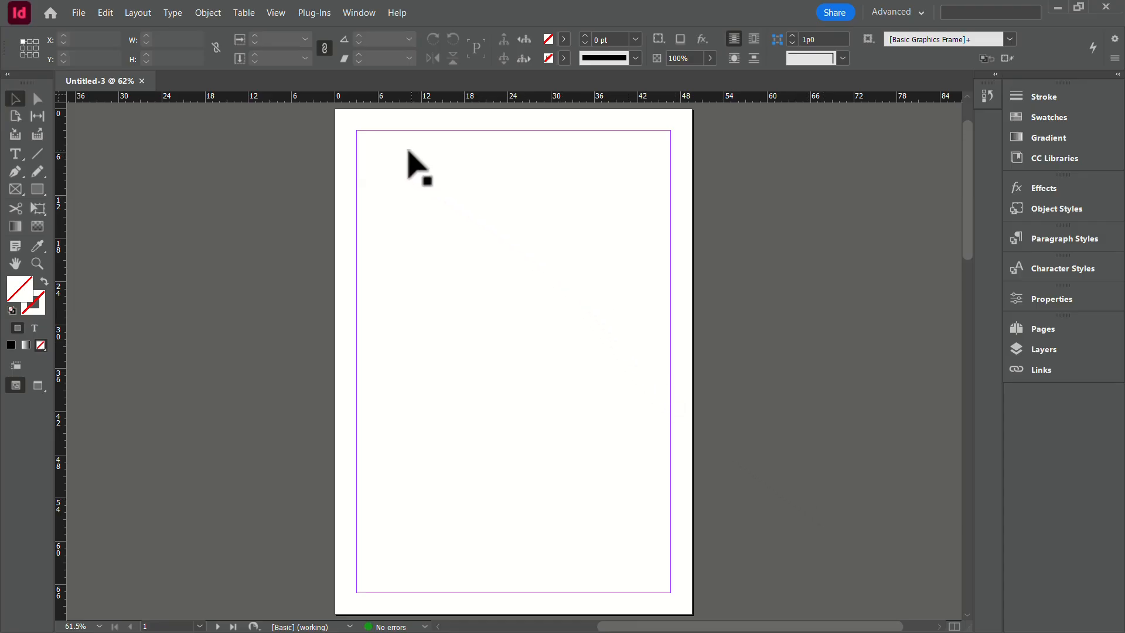
Step: Activate the Type tool, look through the new document's pages and display the overview of its page thumbnails
key(t)
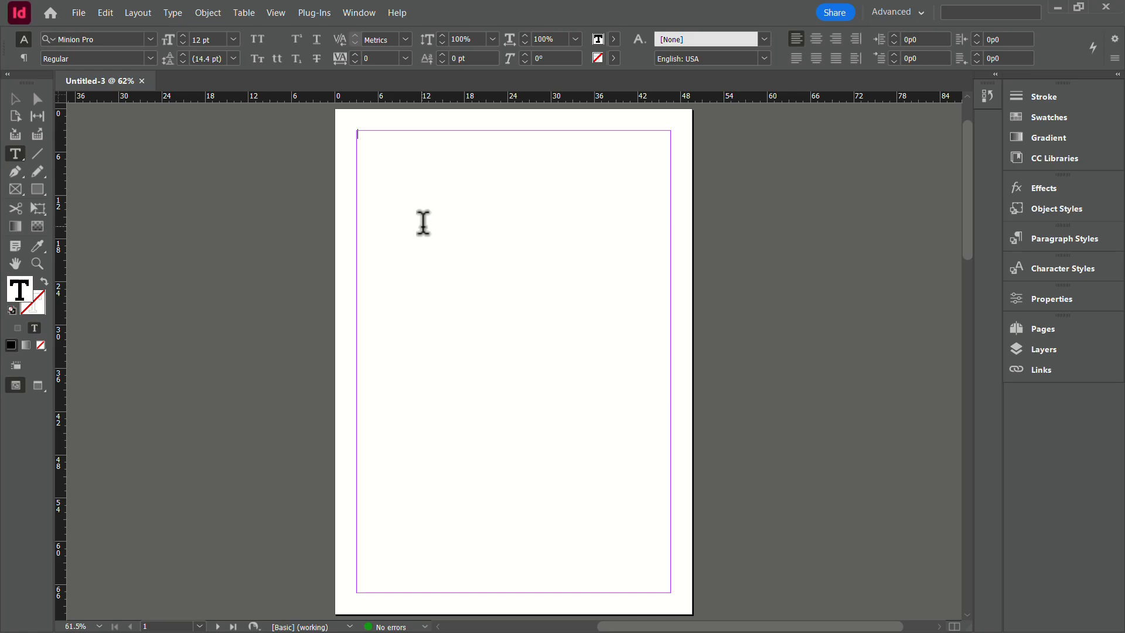
scroll(425, 223, down, 15)
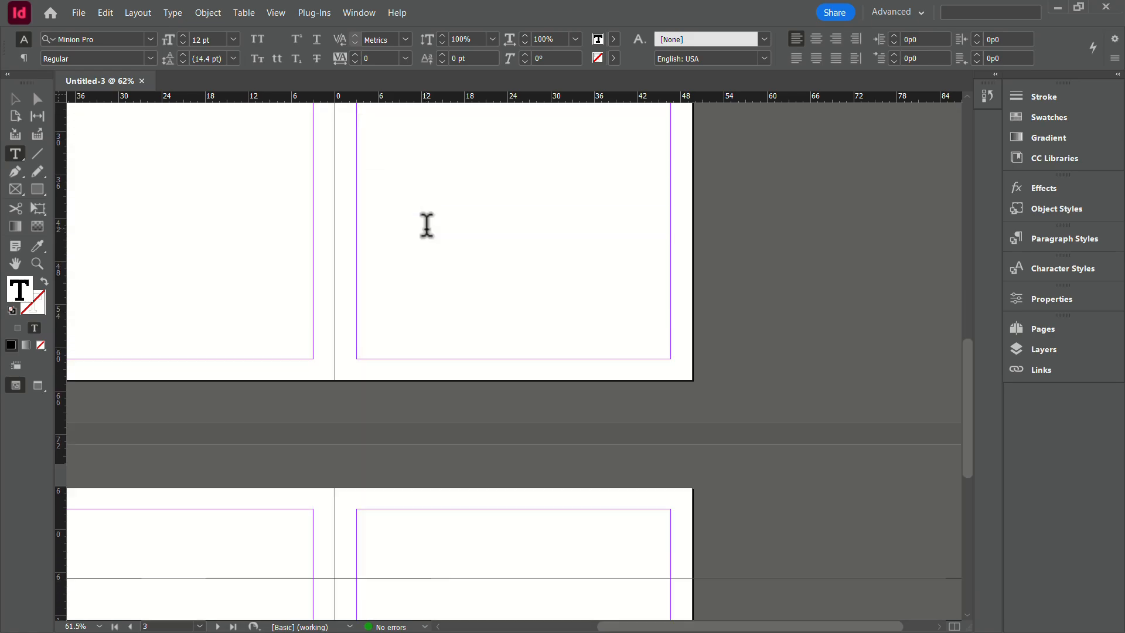
scroll(678, 527, up, 15)
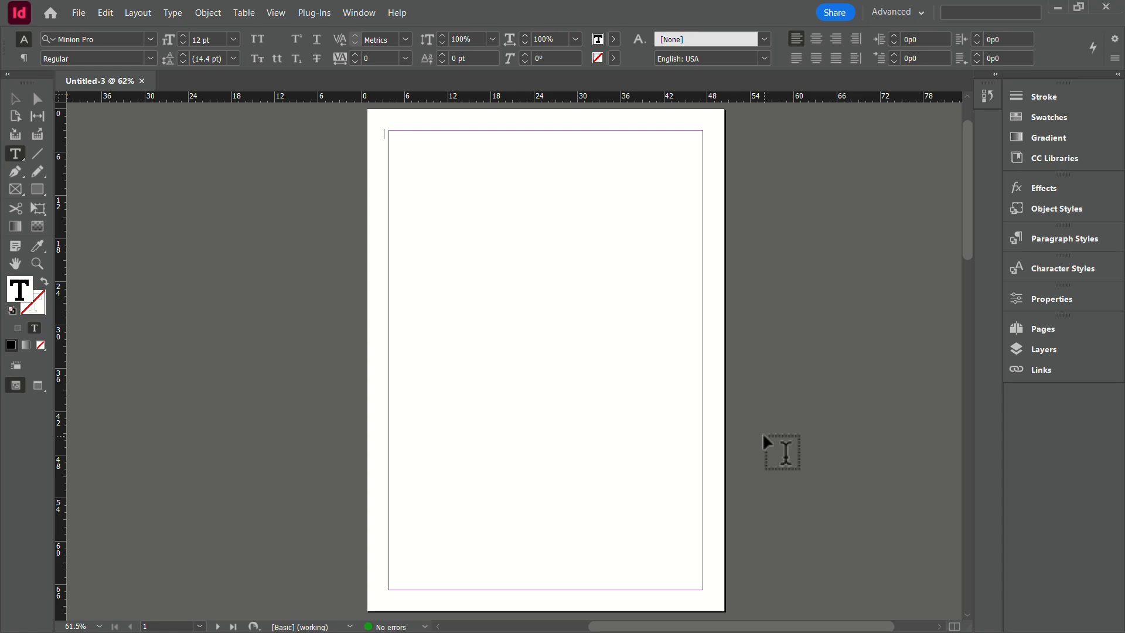
click(1043, 330)
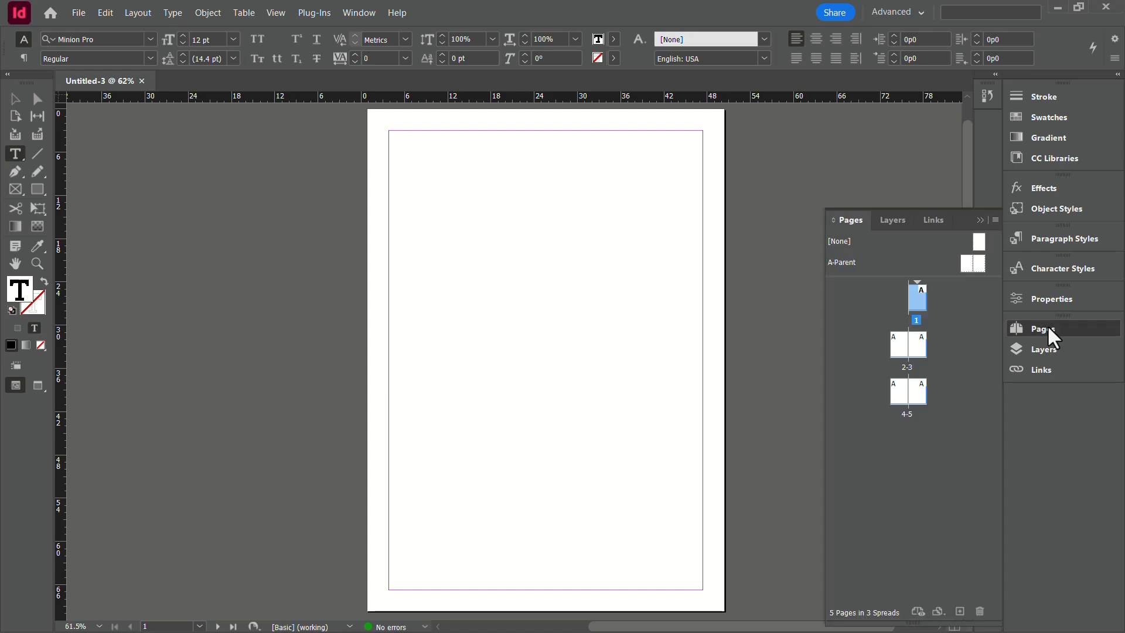
click(369, 12)
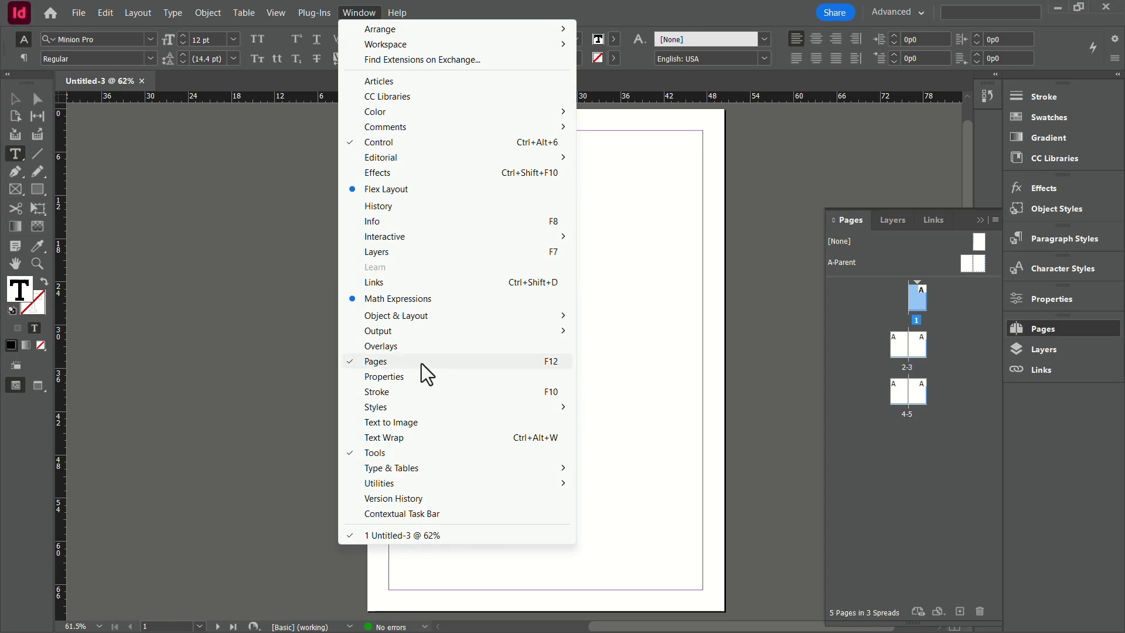
click(1072, 334)
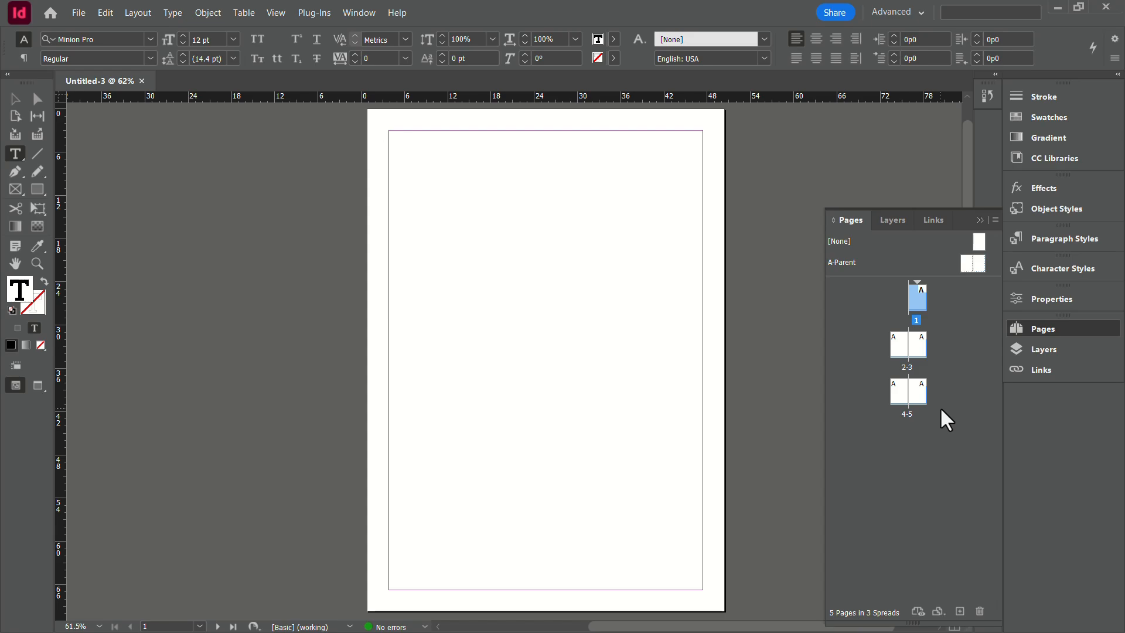
Step: Add six pages based on the [None] parent after the 4-5 spread
click(976, 242)
drag(976, 242, 904, 448)
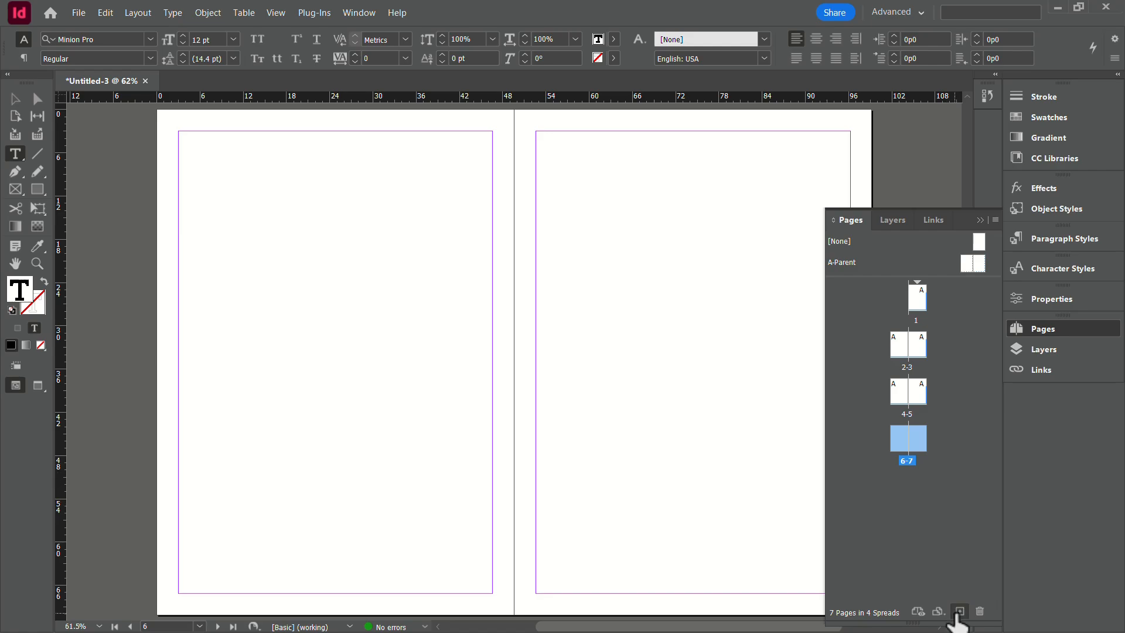
click(957, 612)
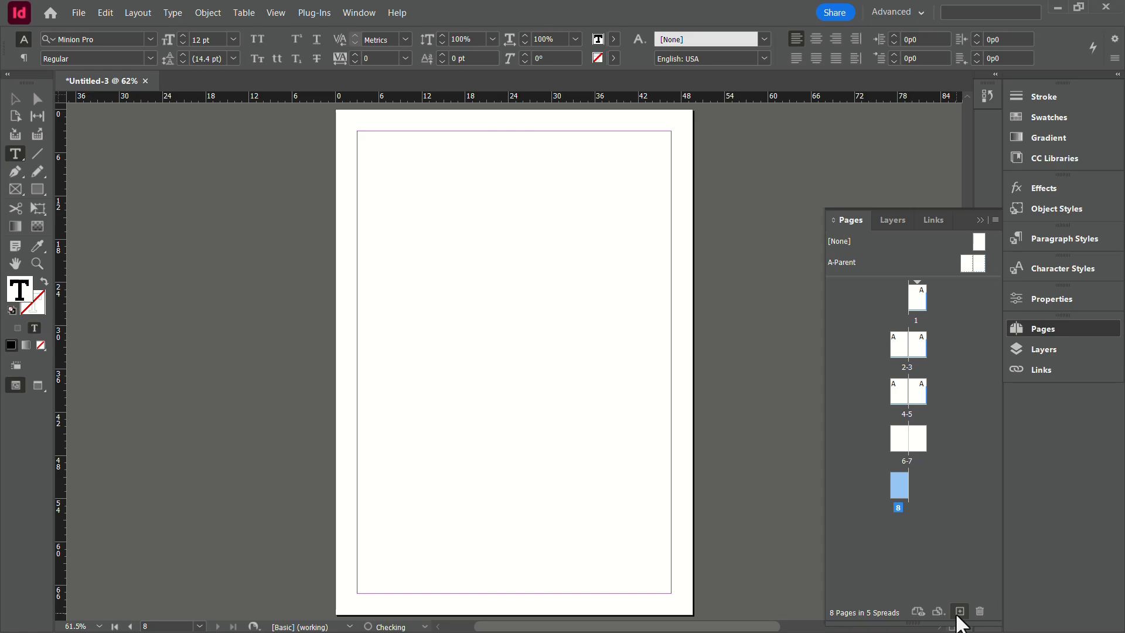
click(959, 612)
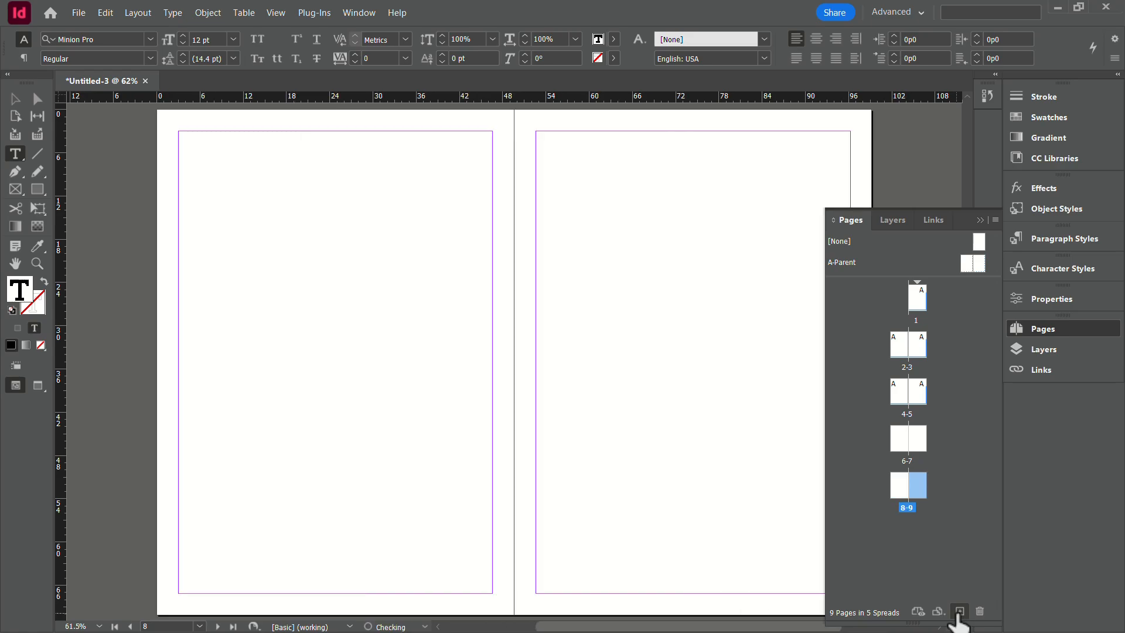
double_click(958, 613)
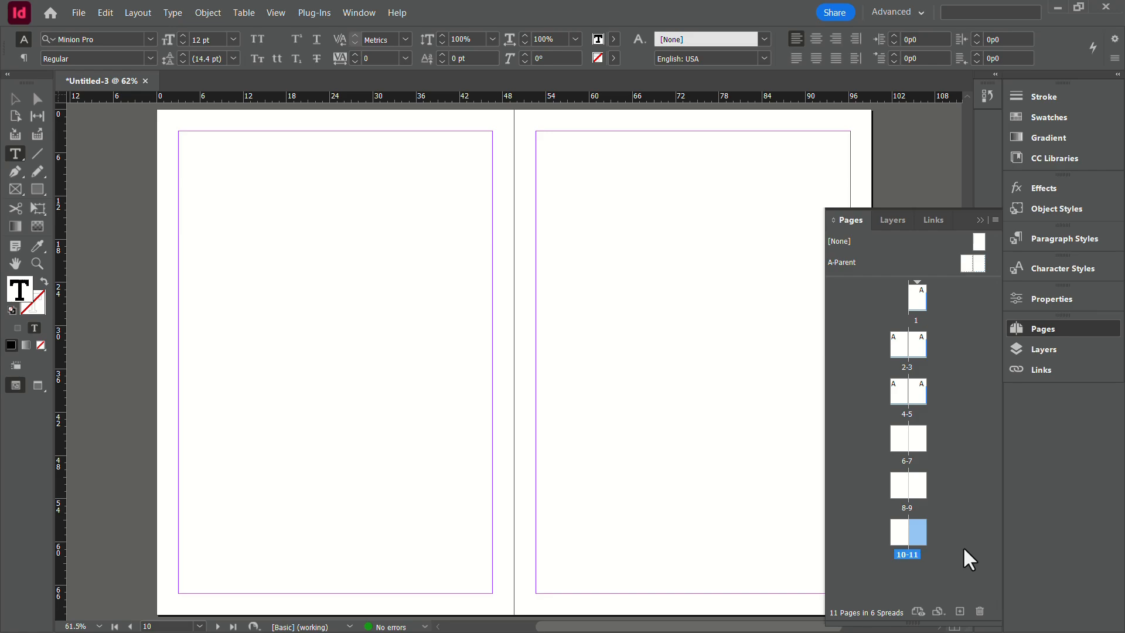
Step: Turn off Facing Pages in the document setup so the spreads become single pages
click(87, 11)
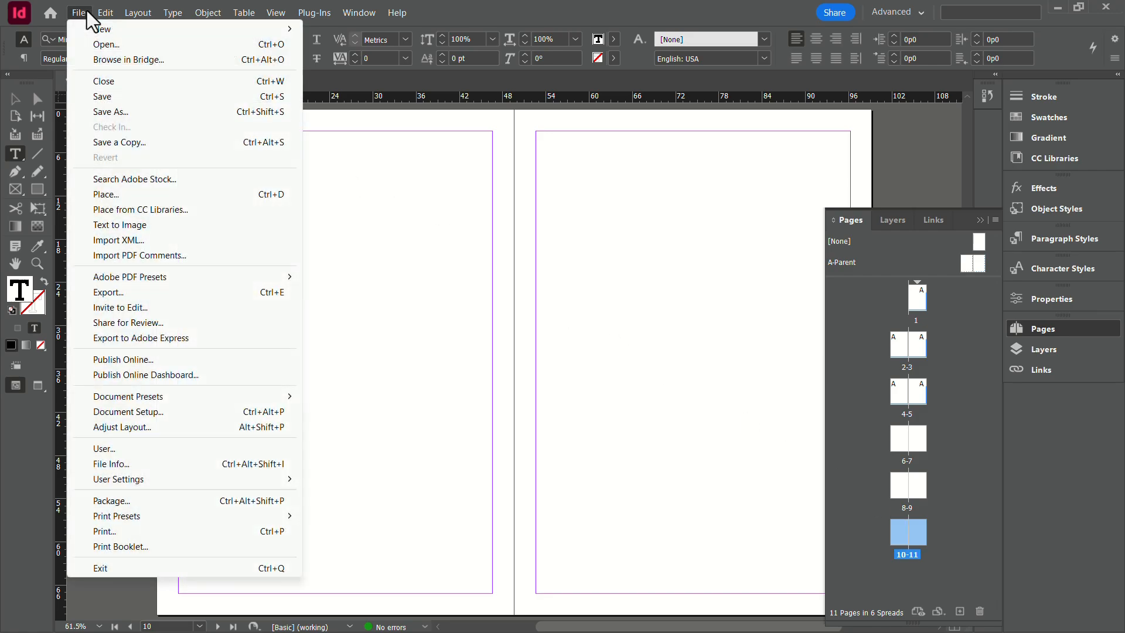
click(145, 411)
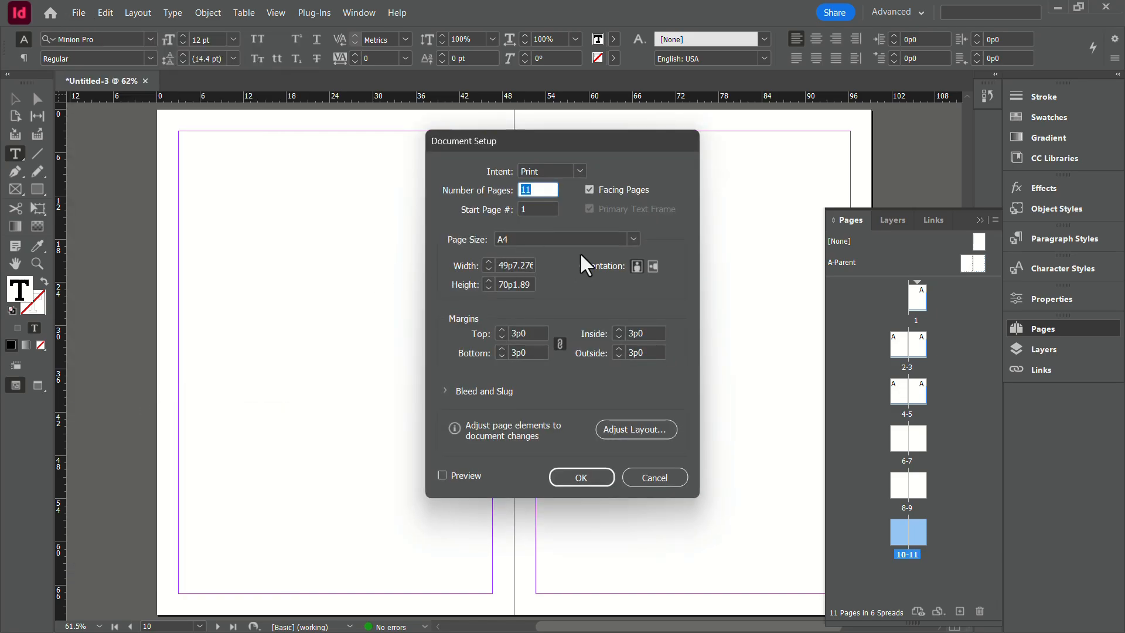
click(589, 189)
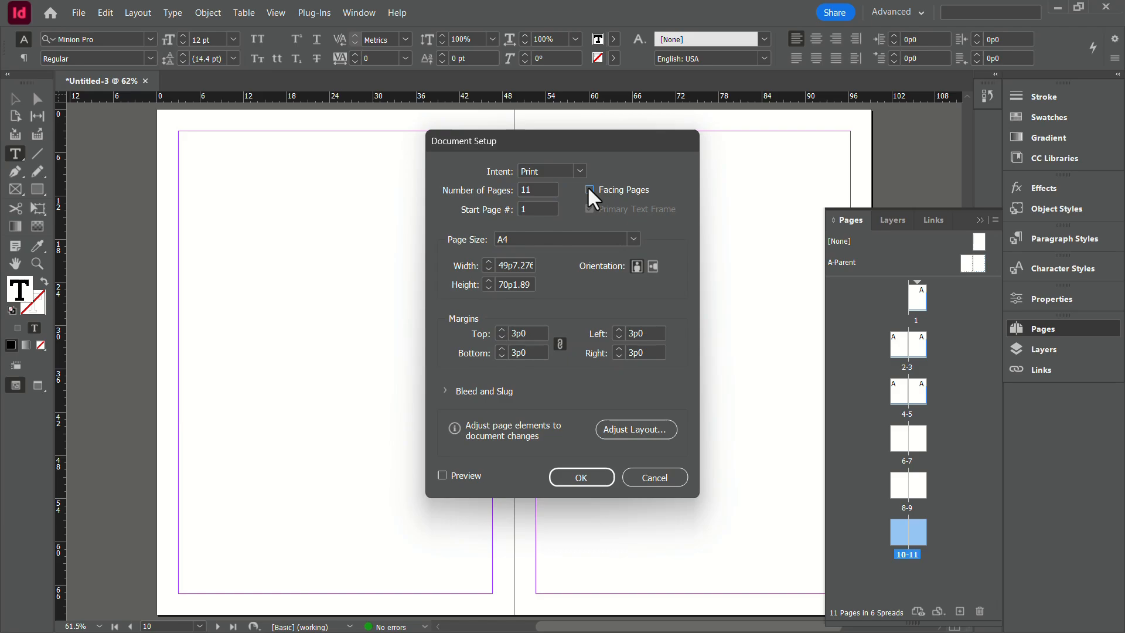
click(591, 483)
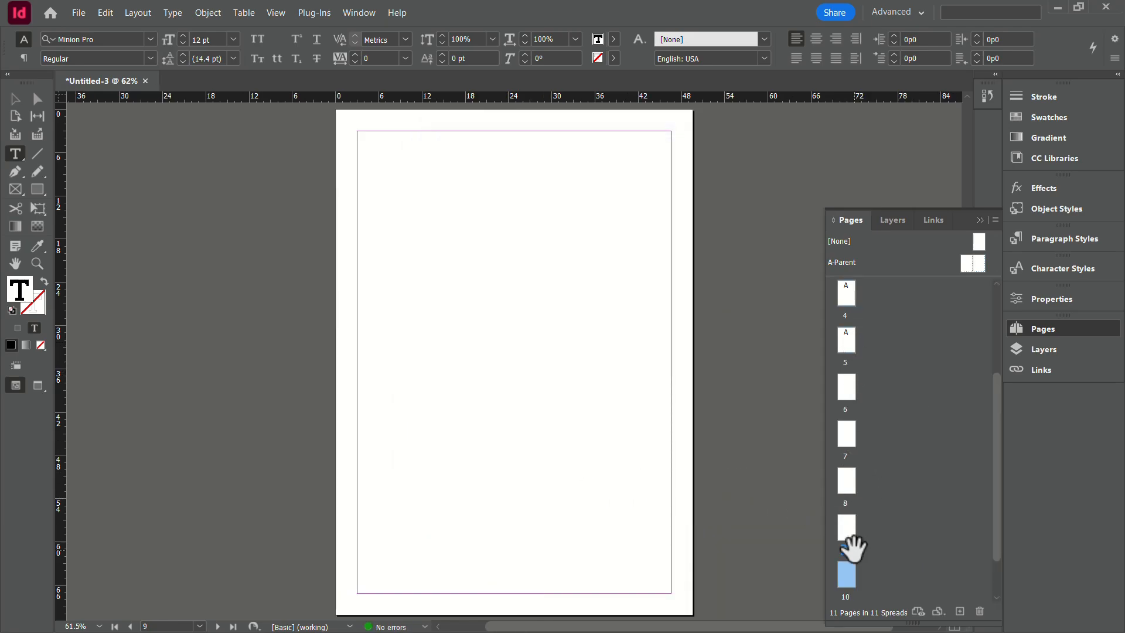
Step: Append two more single pages based on the [None] parent after page 11
scroll(854, 548, down, 1)
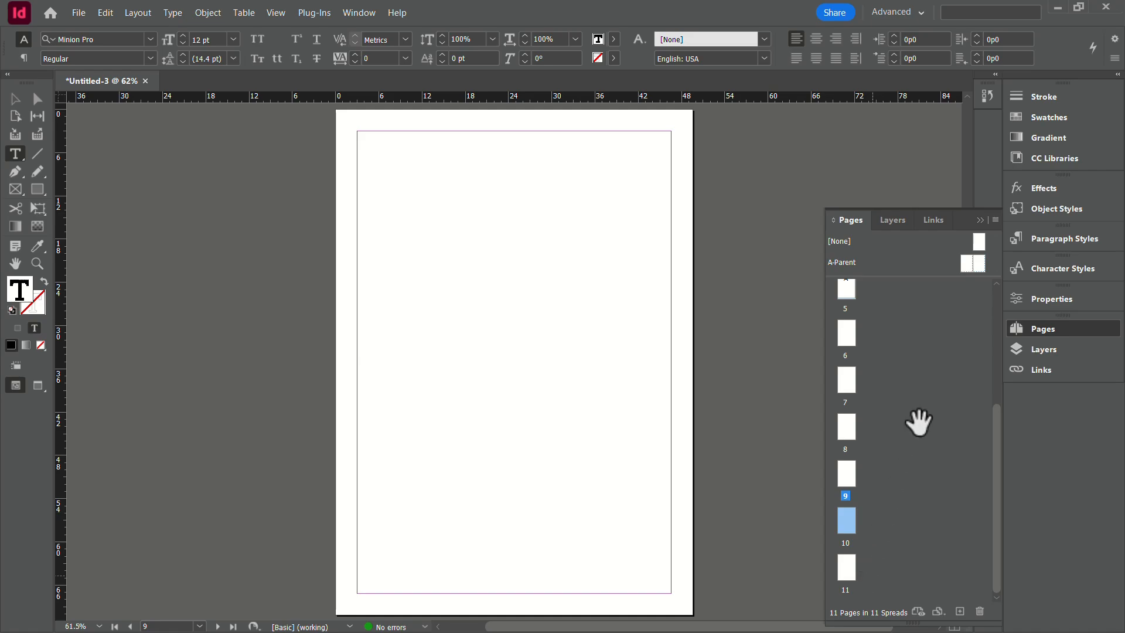
drag(978, 241, 865, 585)
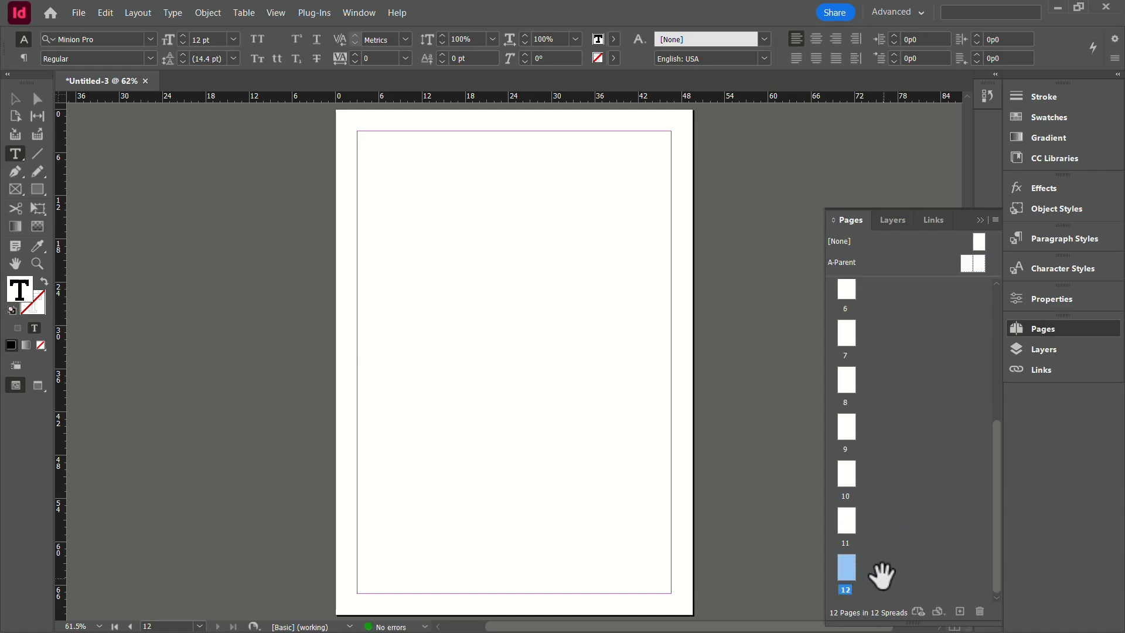
click(959, 612)
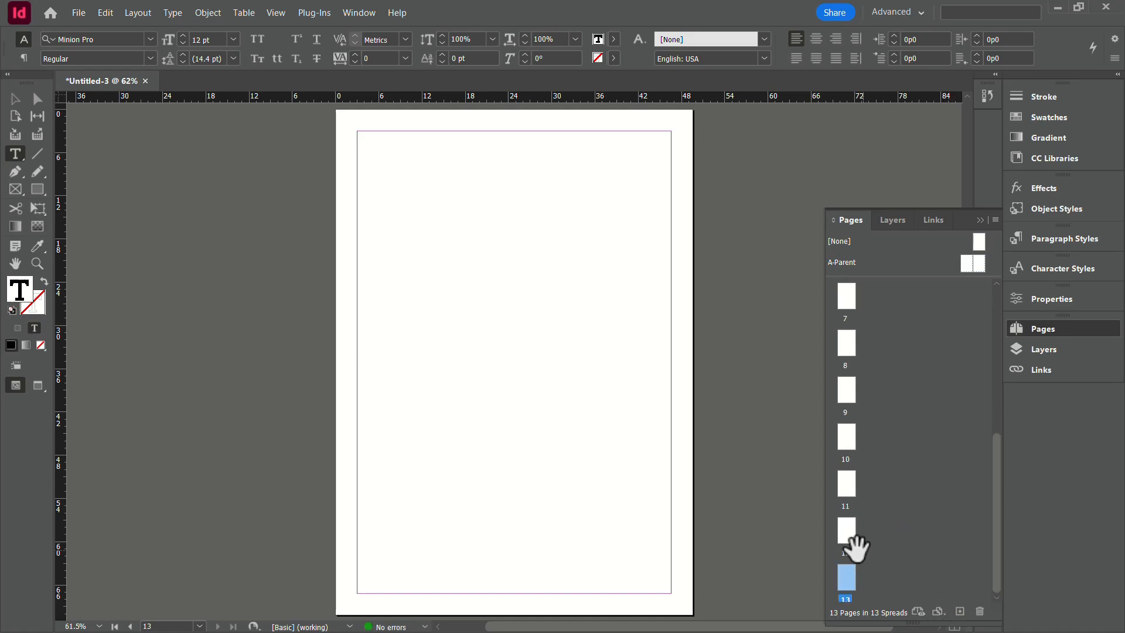
scroll(888, 569, down, 1)
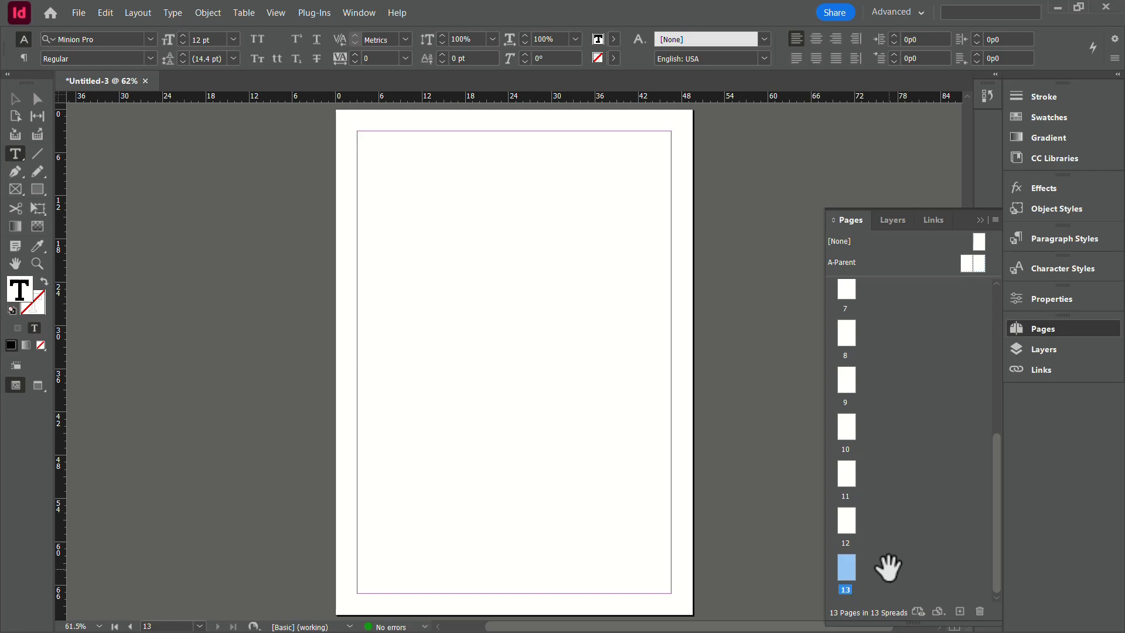